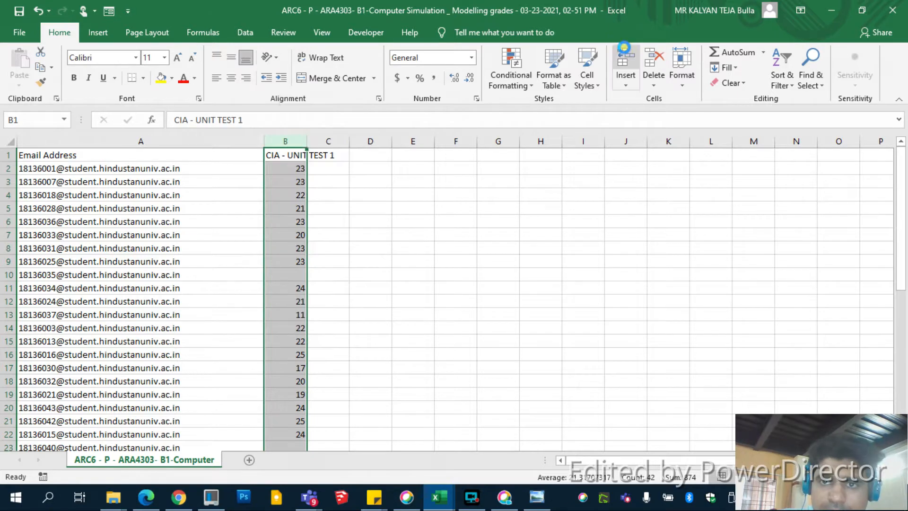
Step: Enter the formula =LEFT(A2,8) in cell B2 to extract the registration number from the email address
left_click(380, 169)
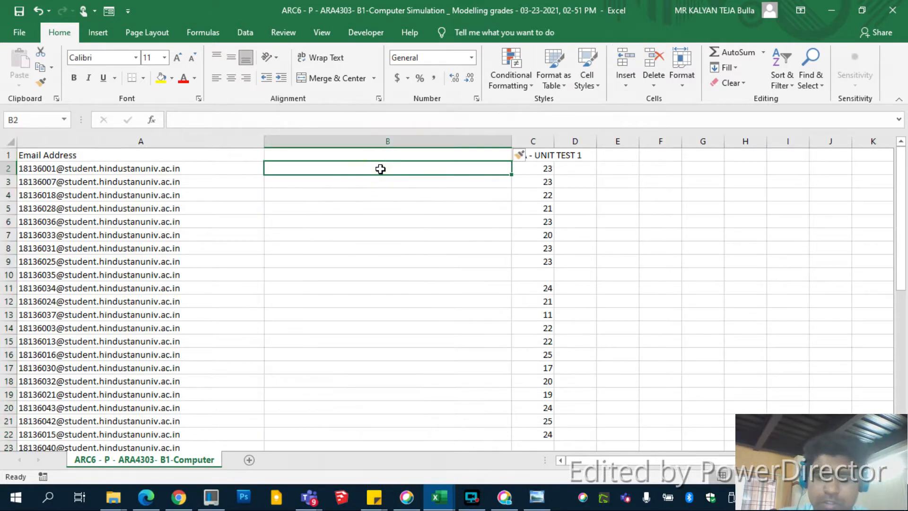
type("=left(")
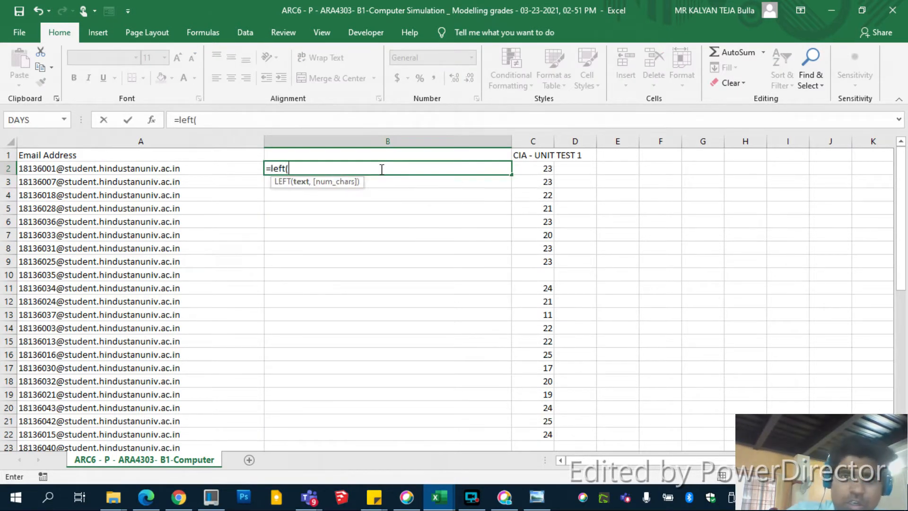
left_click(57, 168)
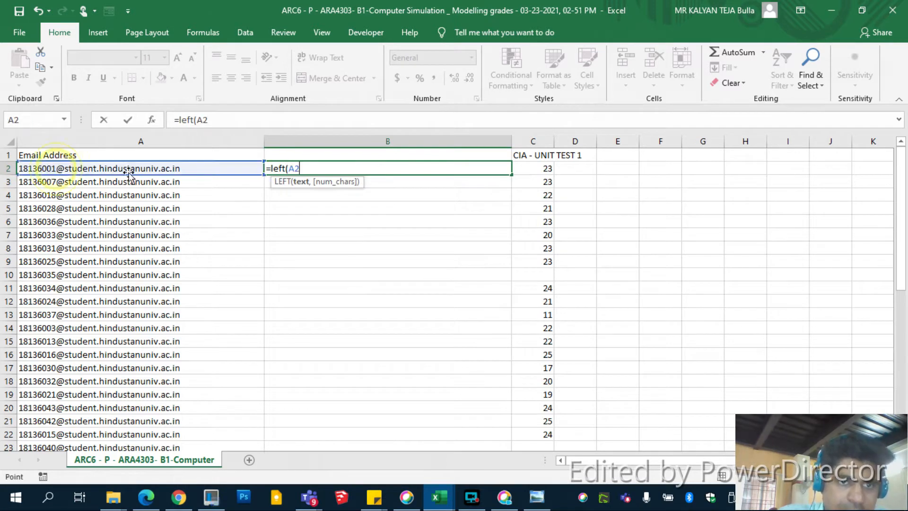
type(",8")
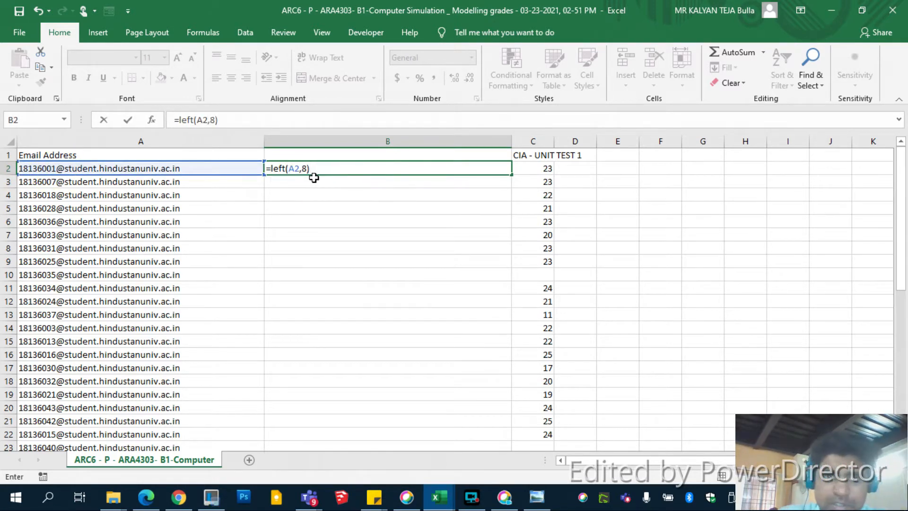
key("Return")
Step: Fill the LEFT formula from B2 down to B45
left_click(315, 170)
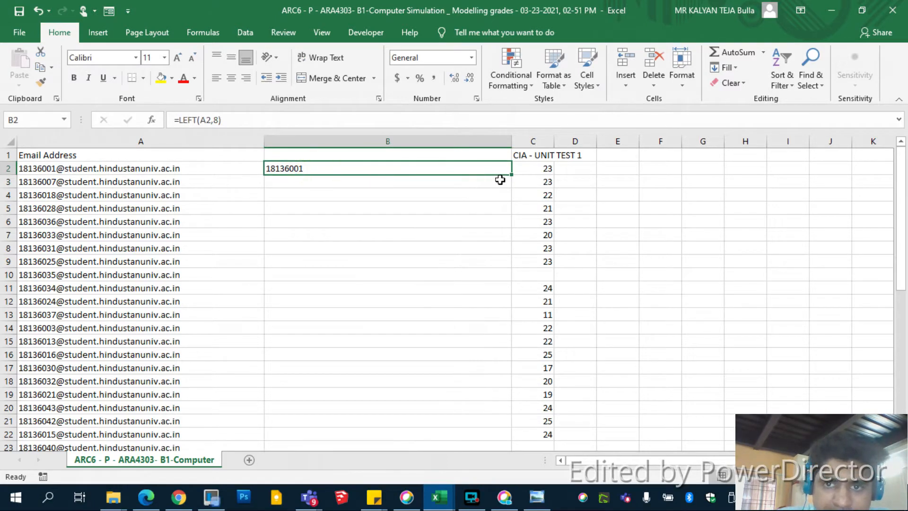
left_click_drag(511, 176, 439, 290)
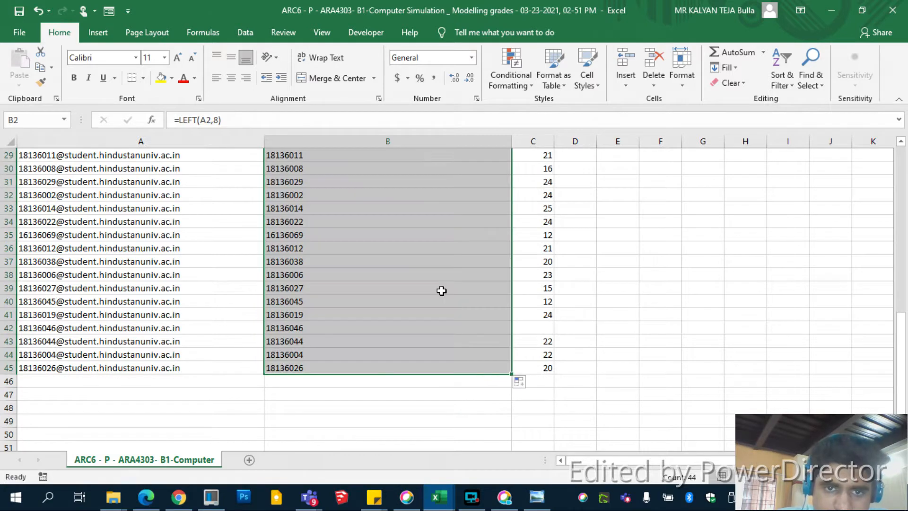
scroll(442, 290, "up", 4)
scroll(441, 290, "up", 5)
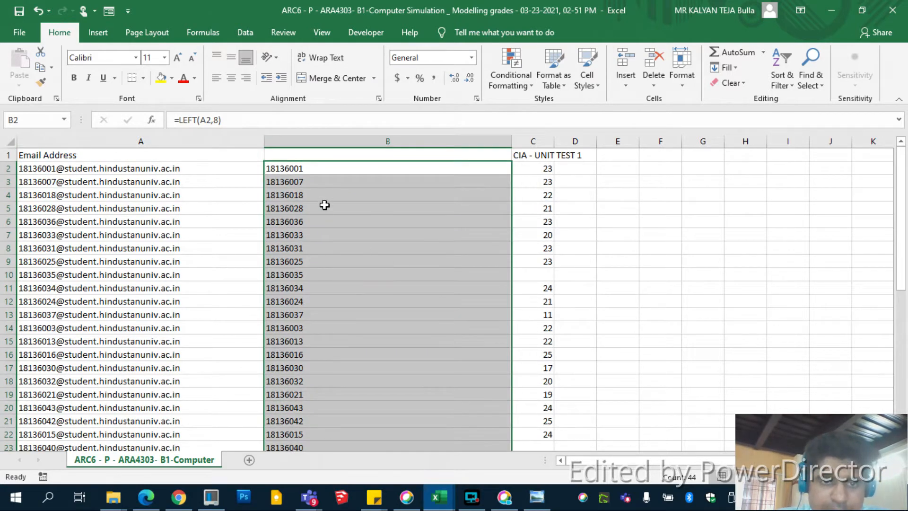
Step: Replace the formulas in B2:B45 with their values and convert the text entries to numbers
key("ctrl+c")
right_click(309, 169)
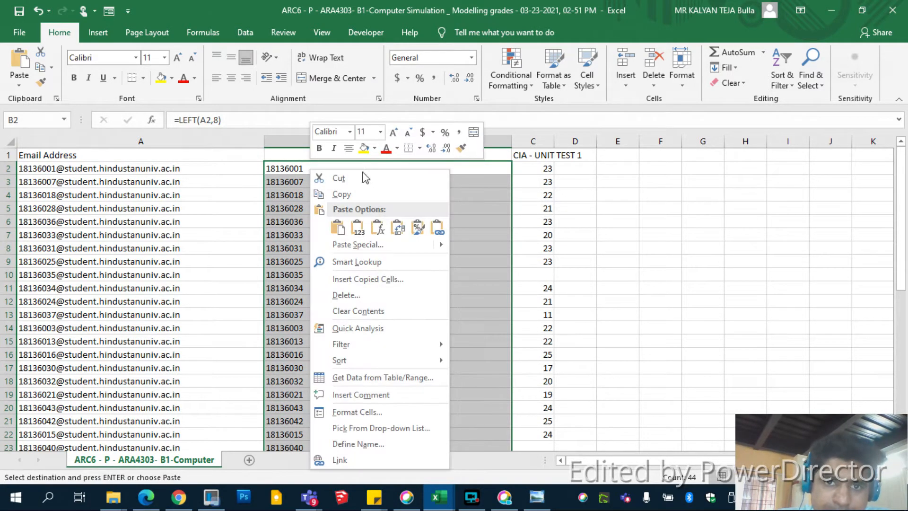
left_click(359, 229)
left_click(358, 228)
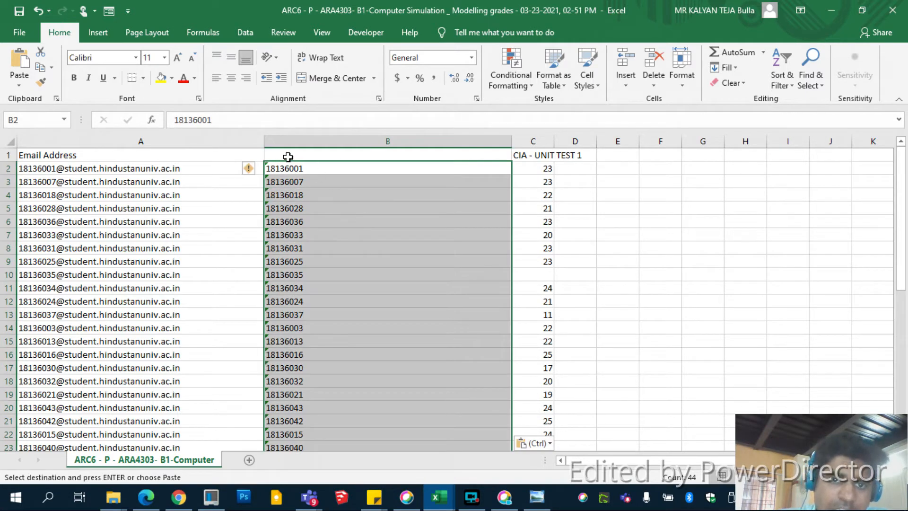
left_click(249, 170)
left_click(245, 206)
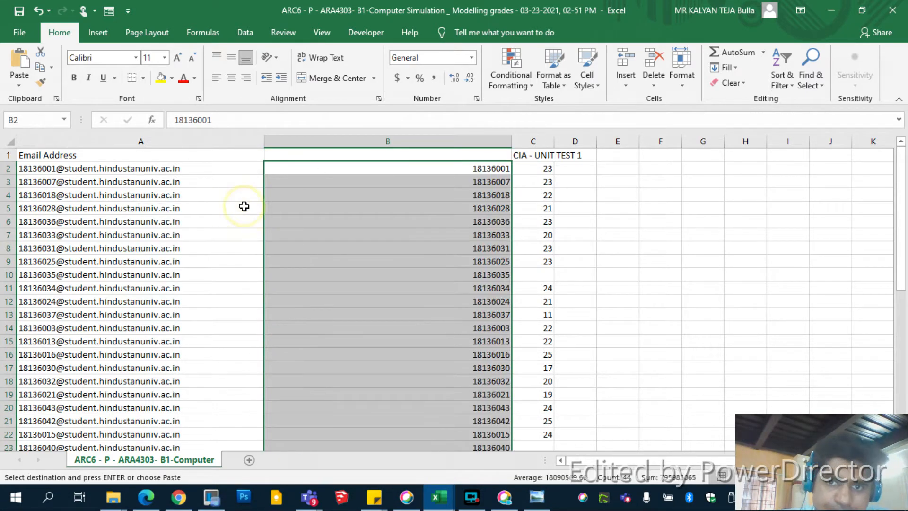
Step: Delete the Email Address column from the worksheet
left_click(229, 141)
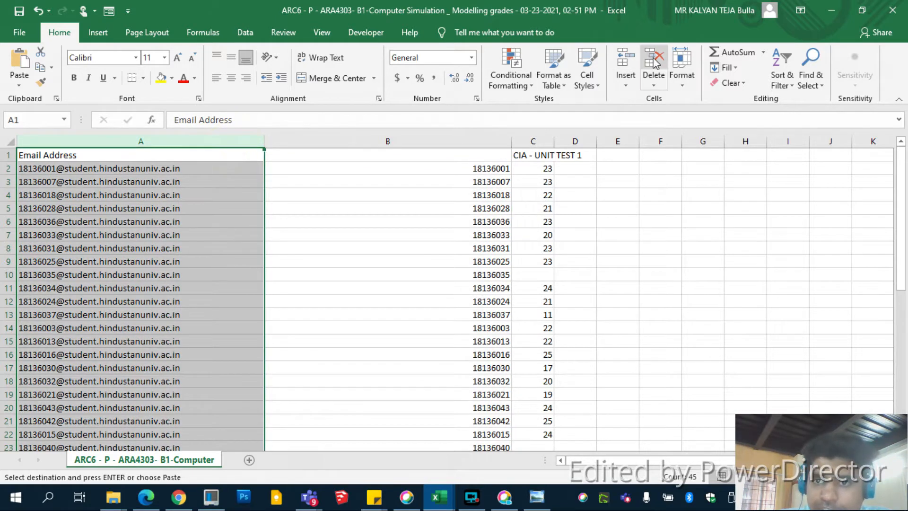
left_click(654, 59)
left_click(262, 167)
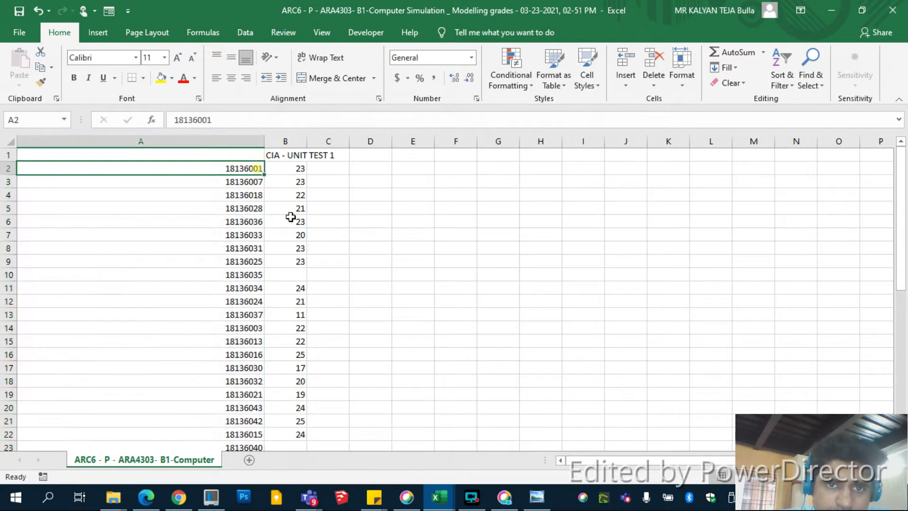
Step: Enter AB in the blank unit test mark cells B42, B23 and B10
scroll(290, 223, "down", 15)
scroll(292, 223, "up", 6)
scroll(292, 223, "up", 2)
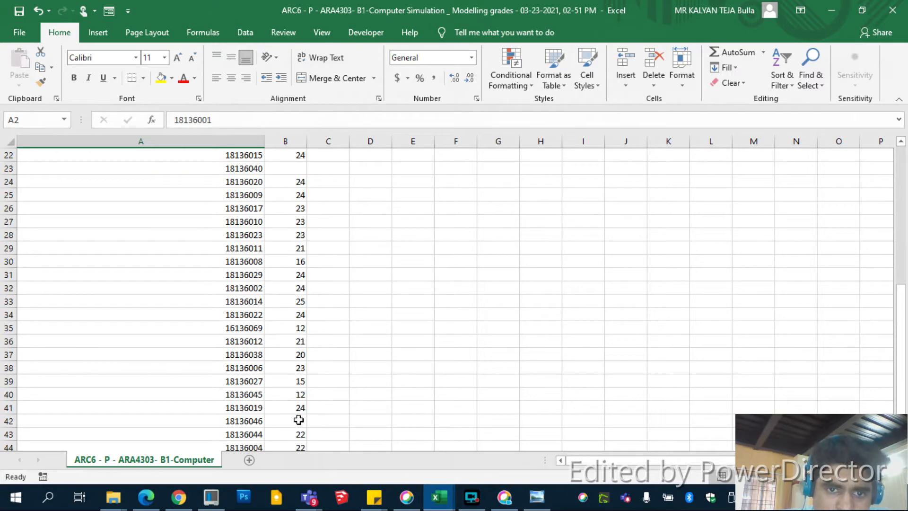
left_click(300, 420)
type("AB")
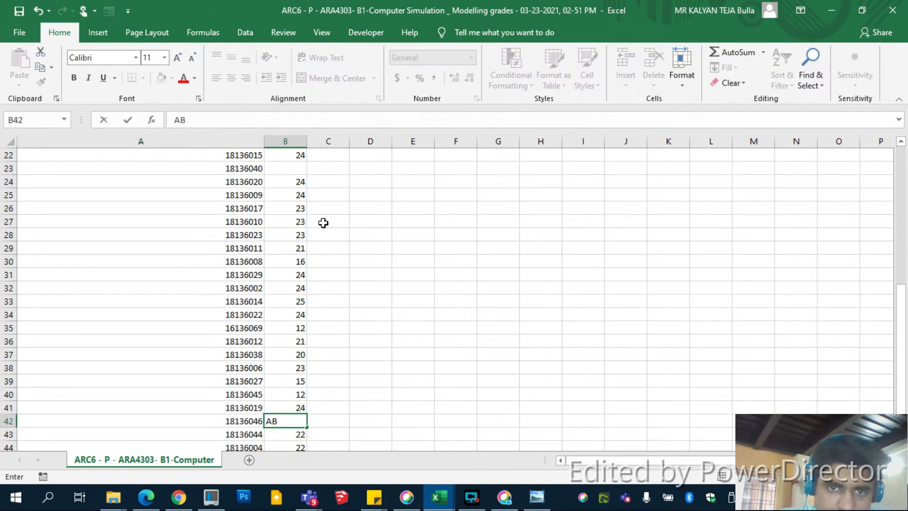
left_click(294, 173)
type("AB")
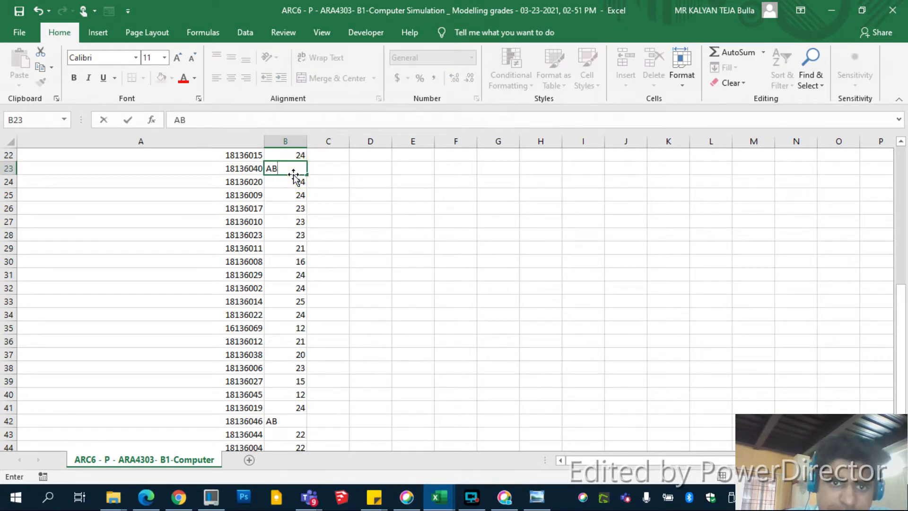
left_click(330, 235)
scroll(331, 237, "up", 7)
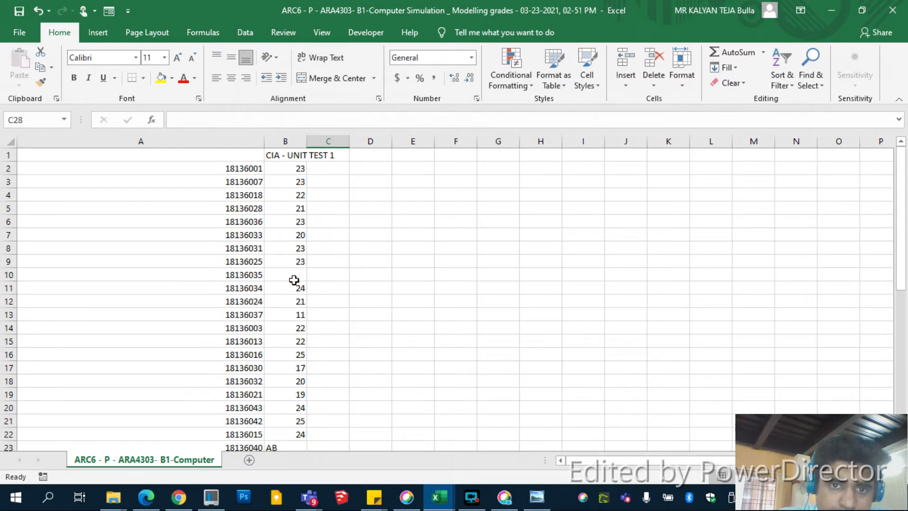
left_click(294, 276)
type("AB")
left_click(334, 235)
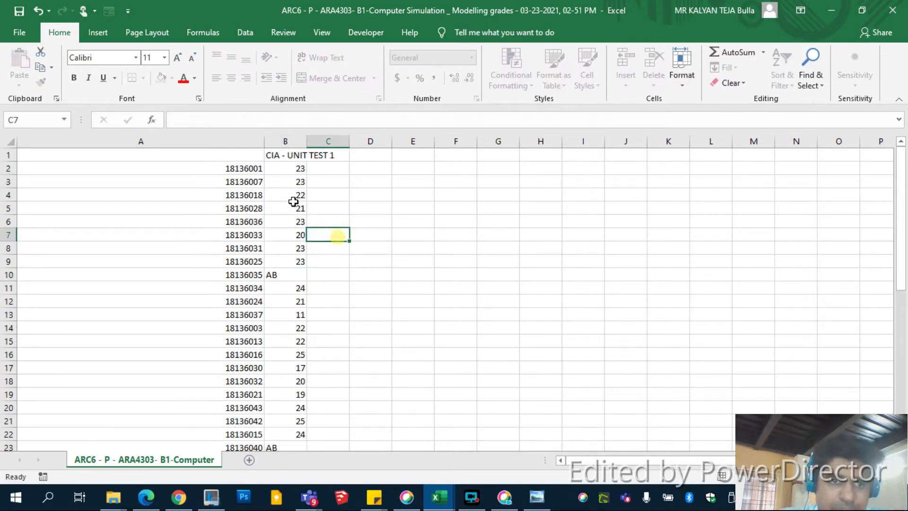
Step: Copy the registration numbers and marks in A2:B45
left_click(253, 168)
scroll(330, 265, "down", 5)
scroll(329, 274, "down", 6)
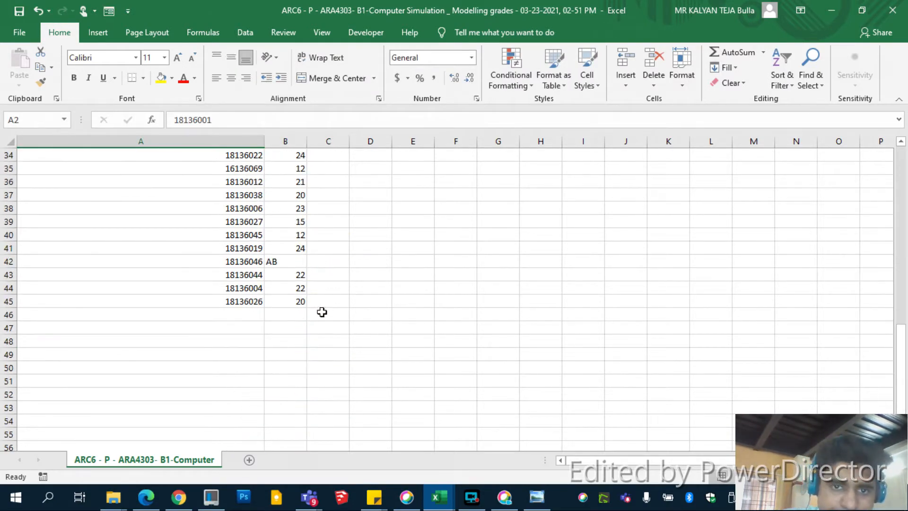
left_click(295, 301, "shift")
key("ctrl+c")
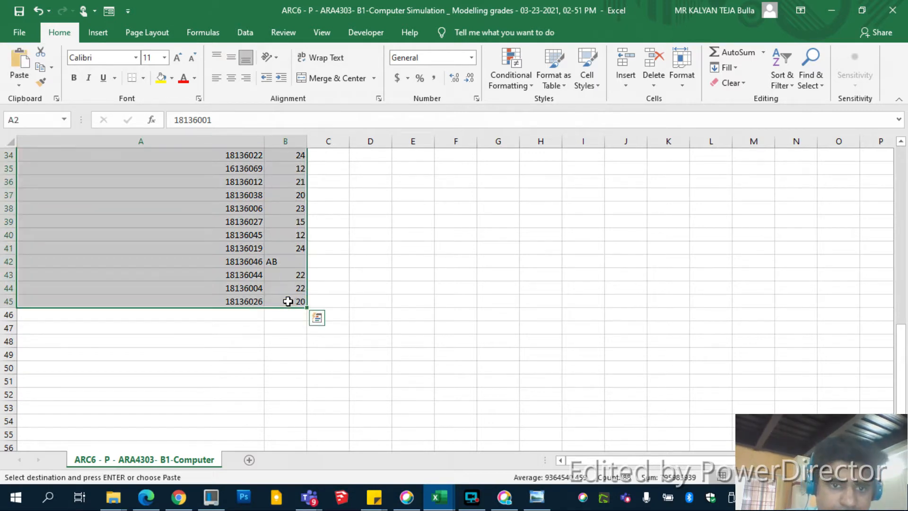
Step: Switch to the SPADE_ VI Sem Unit Test-1 Google Sheets file, clear all data from Sheet2 and turn off its filter
left_click(152, 496)
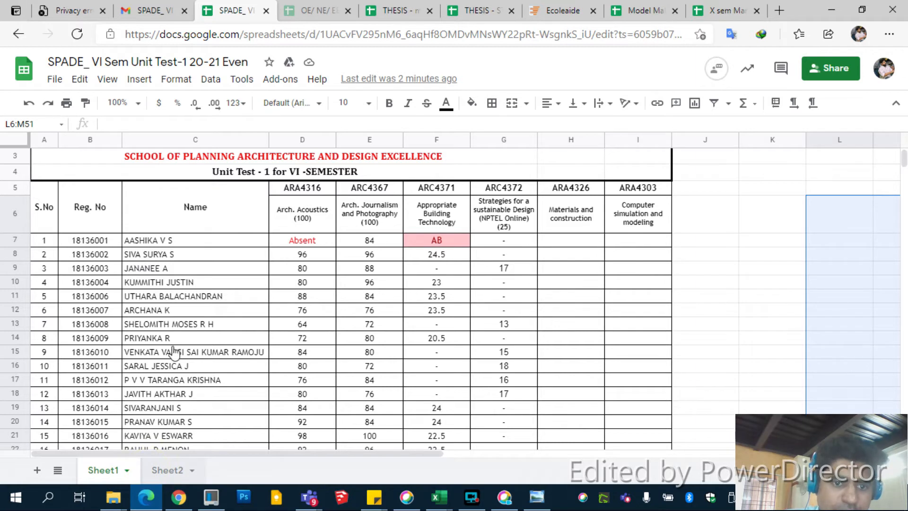
left_click(165, 469)
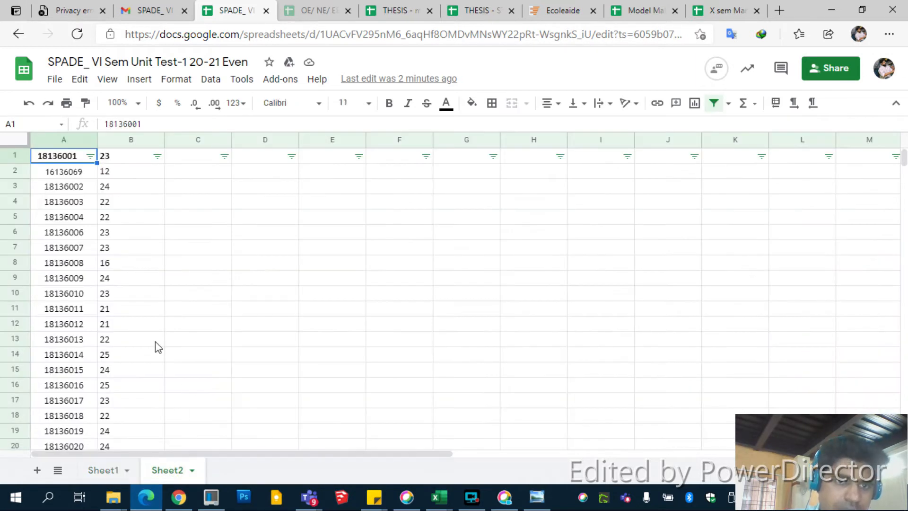
key("ctrl+a")
key("Delete")
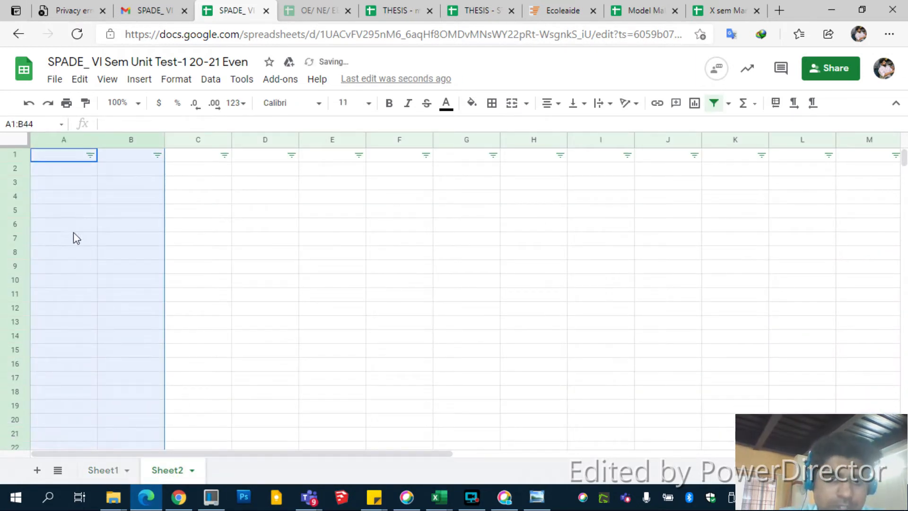
left_click(211, 80)
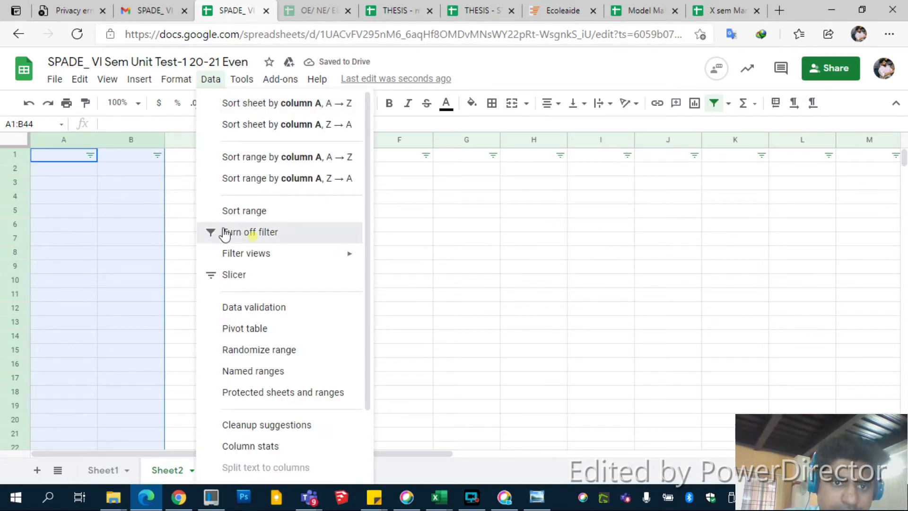
Step: Paste the copied registration numbers and marks at A1 of Sheet2 and center-align them
left_click(60, 158)
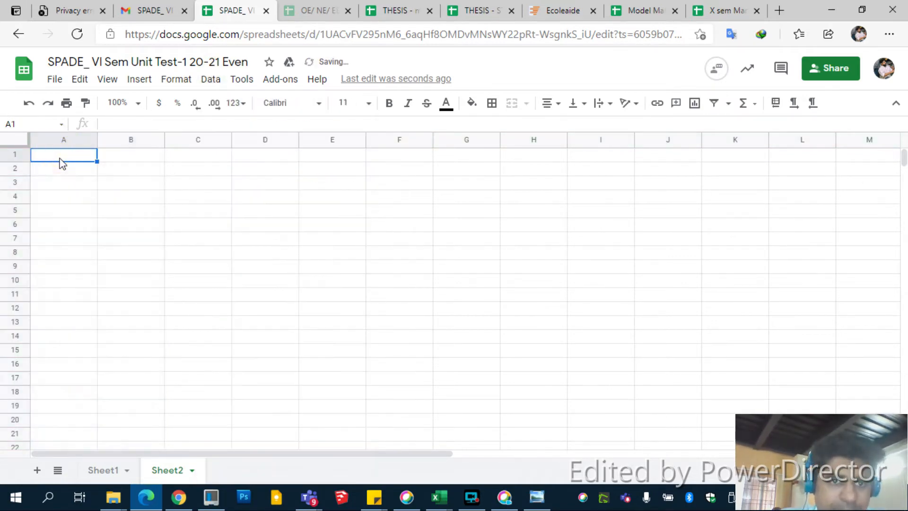
key("ctrl+v")
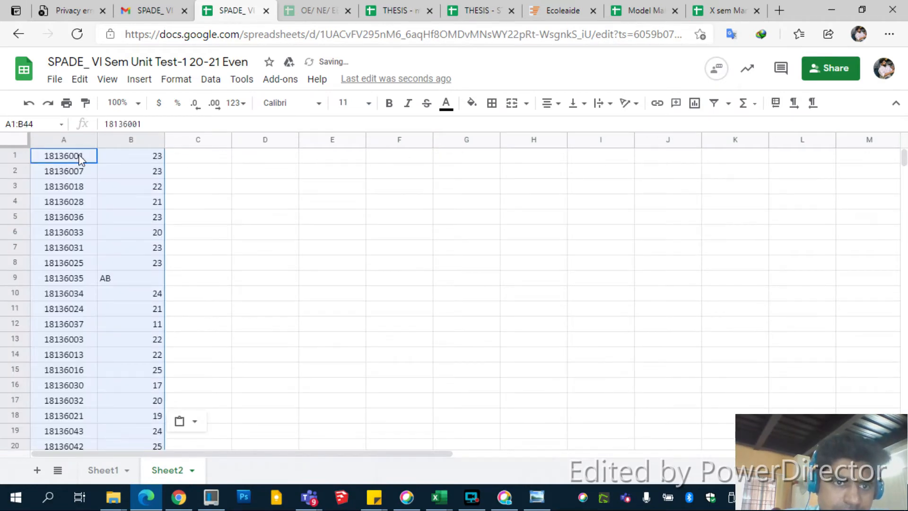
left_click(547, 103)
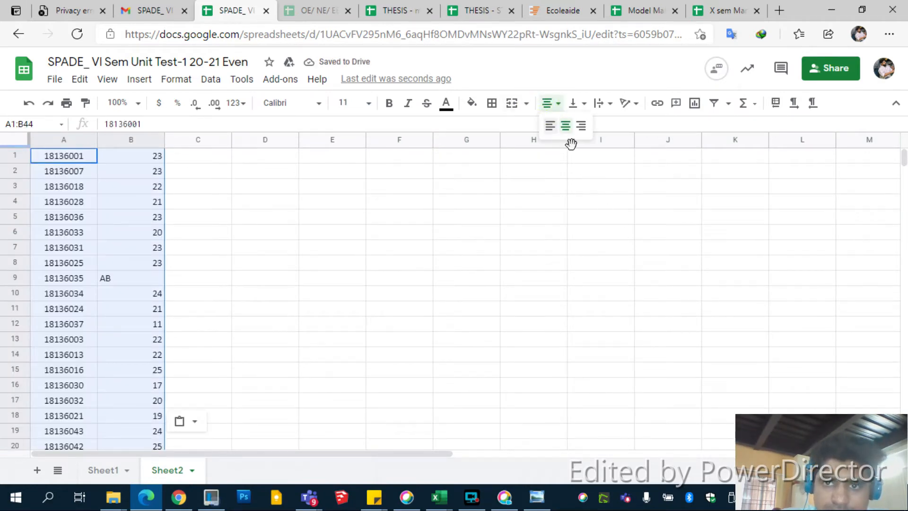
left_click(570, 127)
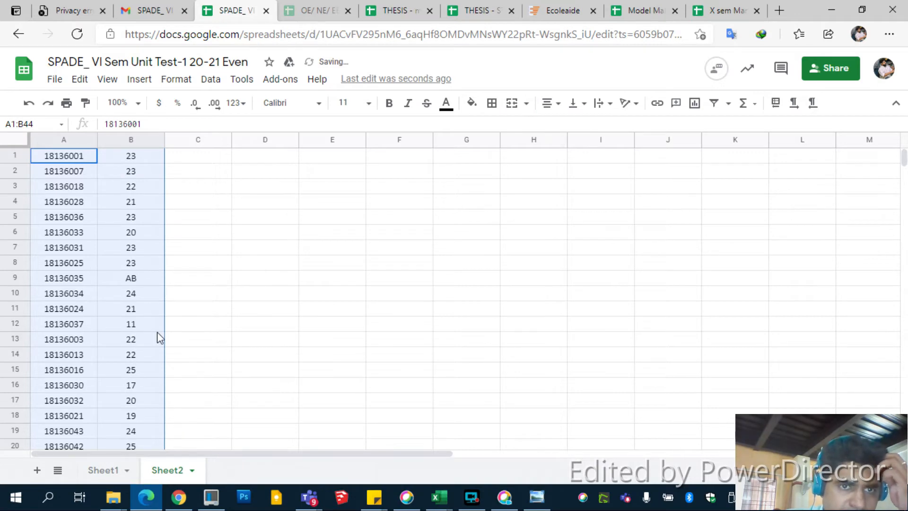
Step: Start a VLOOKUP formula in cell I7 of Sheet1, using the registration number in B7 as the search key
left_click(104, 470)
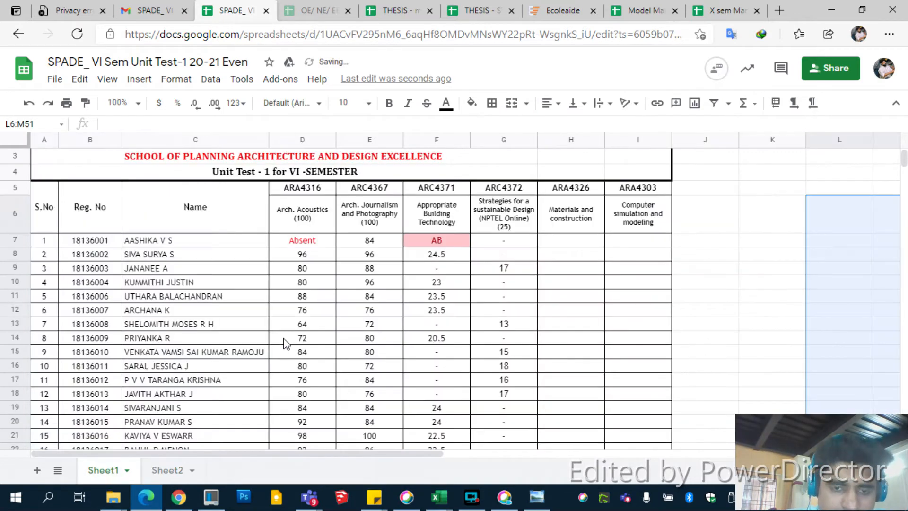
left_click(629, 242)
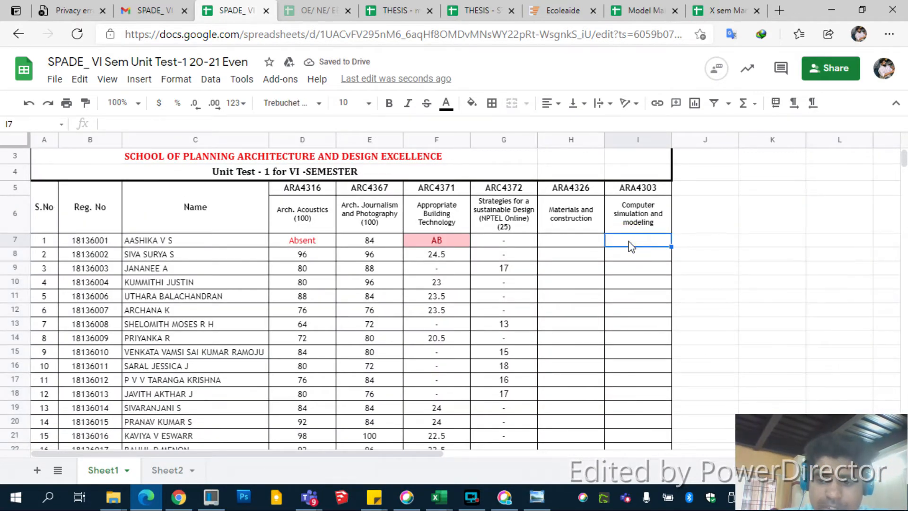
type("=vl")
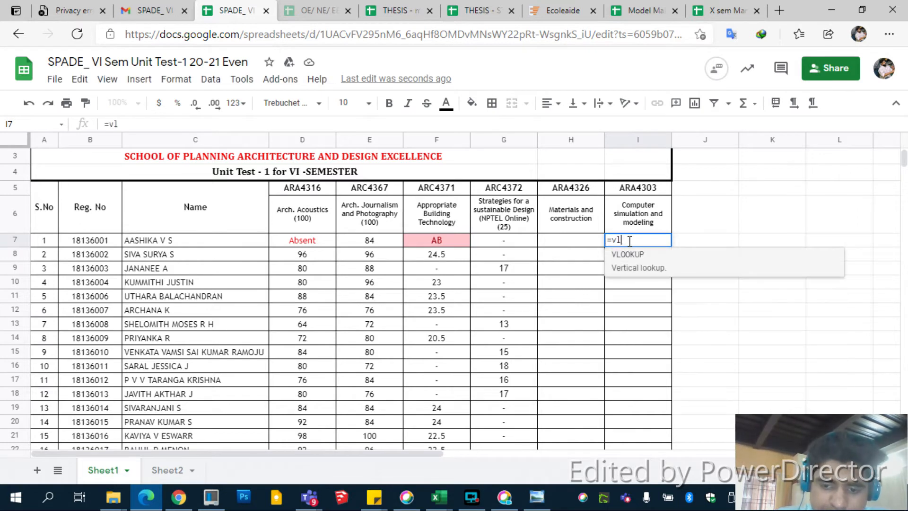
type("ookup")
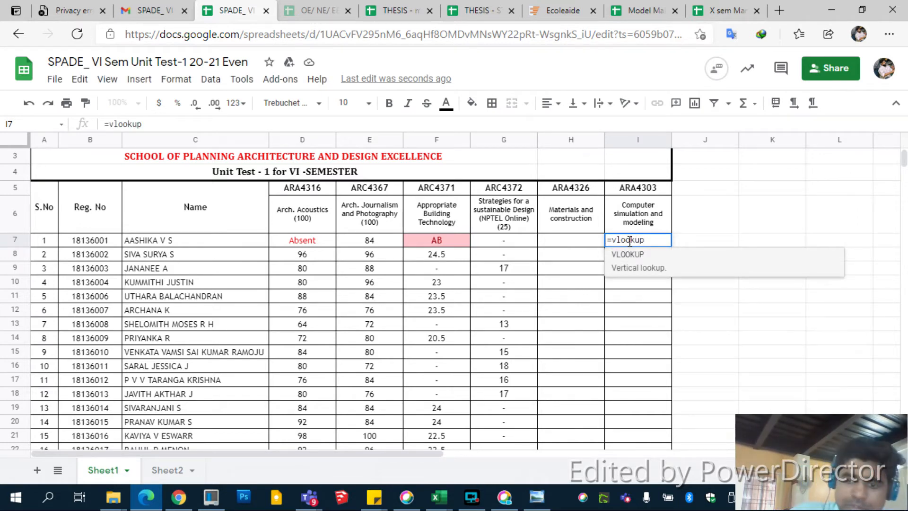
type("(")
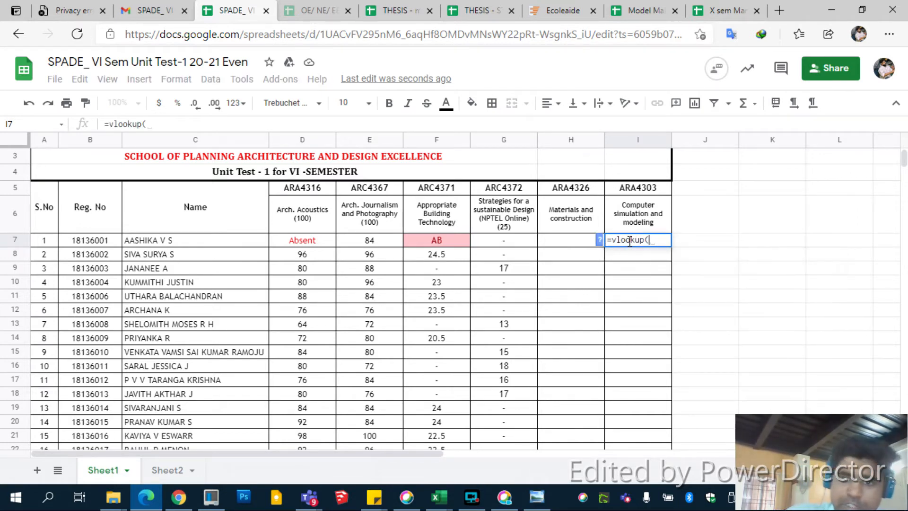
left_click(87, 241)
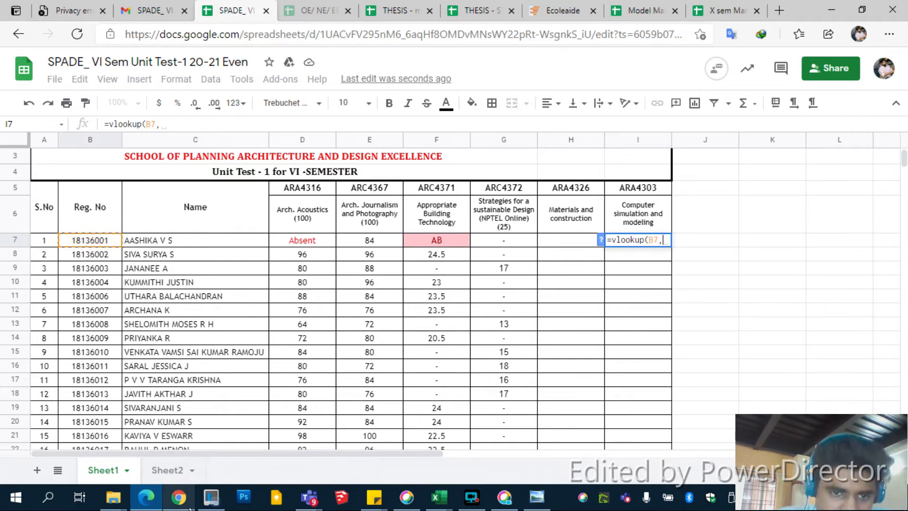
Step: Add the registration number and marks range A1:B44 on Sheet2 as the VLOOKUP formula's lookup range
left_click(173, 470)
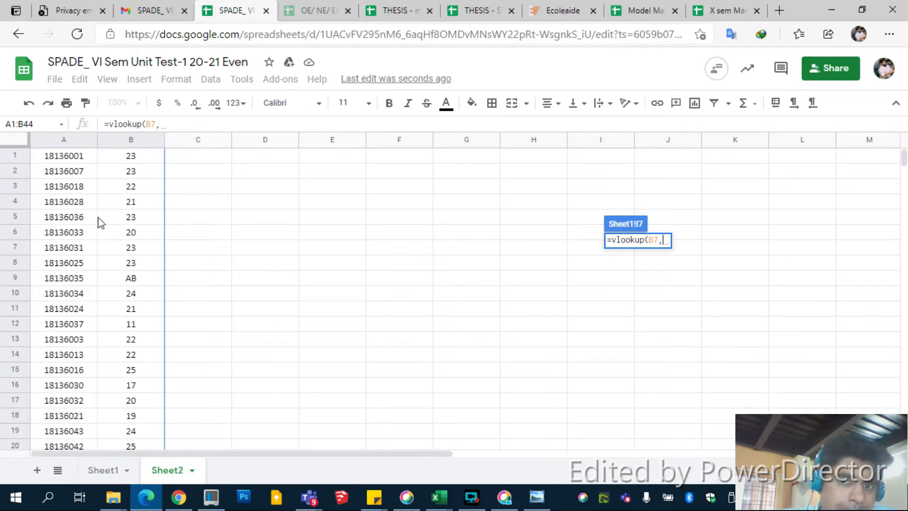
left_click_drag(904, 160, 887, 144)
left_click(48, 156)
scroll(142, 376, "down", 15)
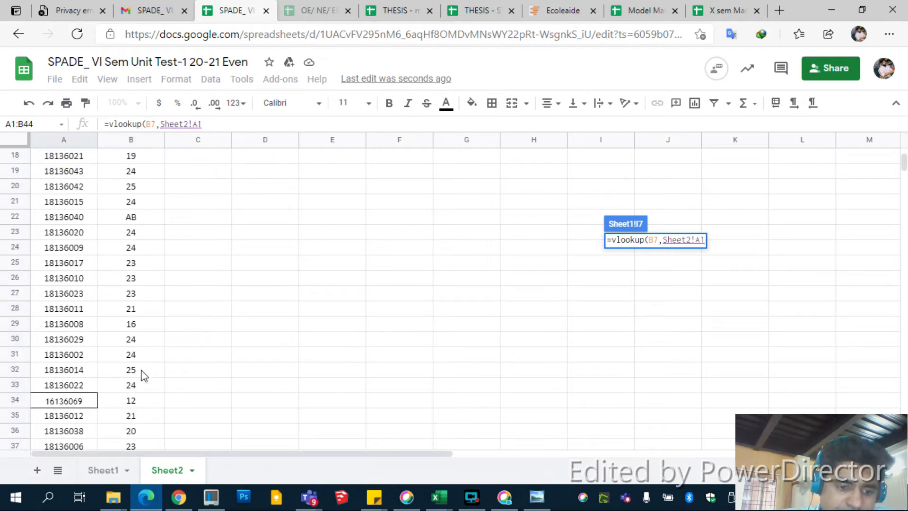
scroll(143, 379, "up", 4)
left_click(143, 279, "shift")
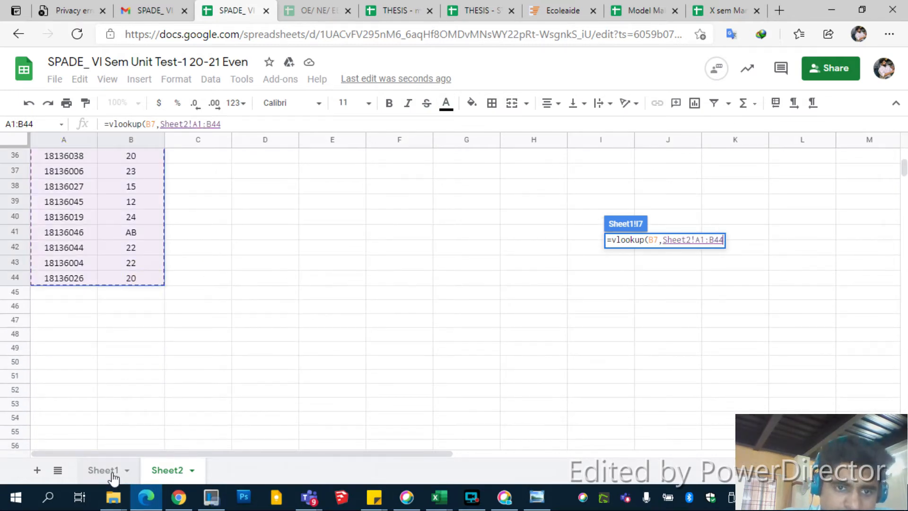
Step: Complete the VLOOKUP formula in I7 of Sheet1 with column index 2 and Flase as the last argument
left_click(234, 124)
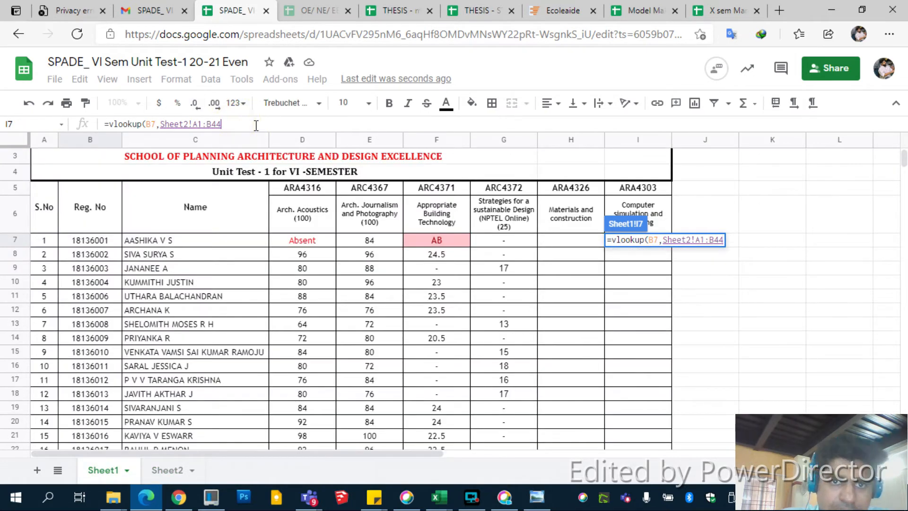
type(",")
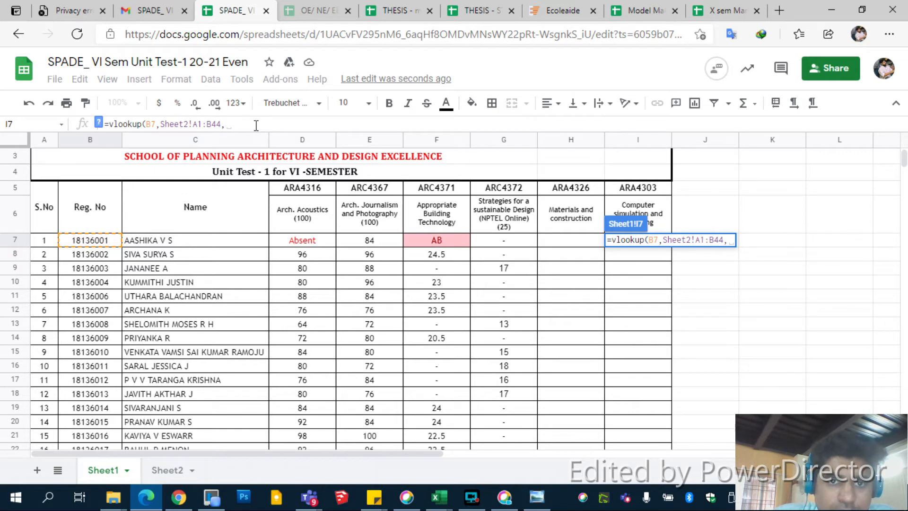
type("2,")
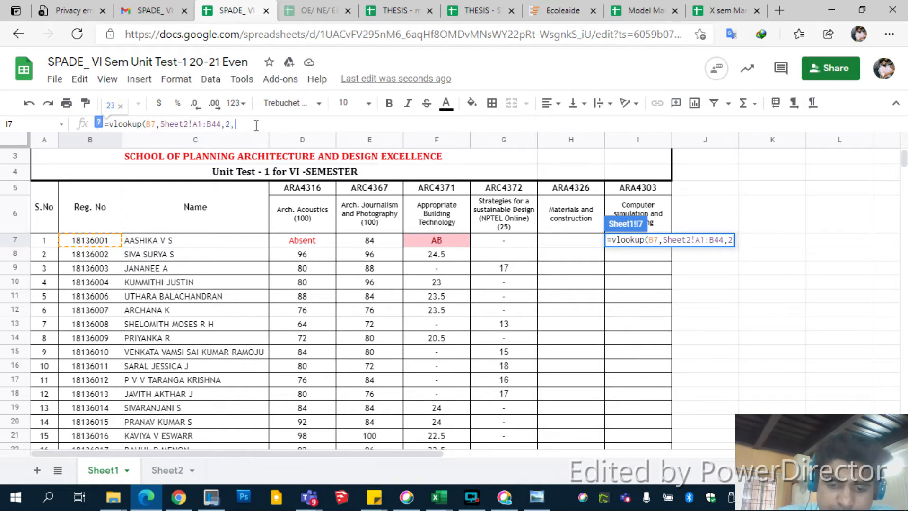
type("Flase")
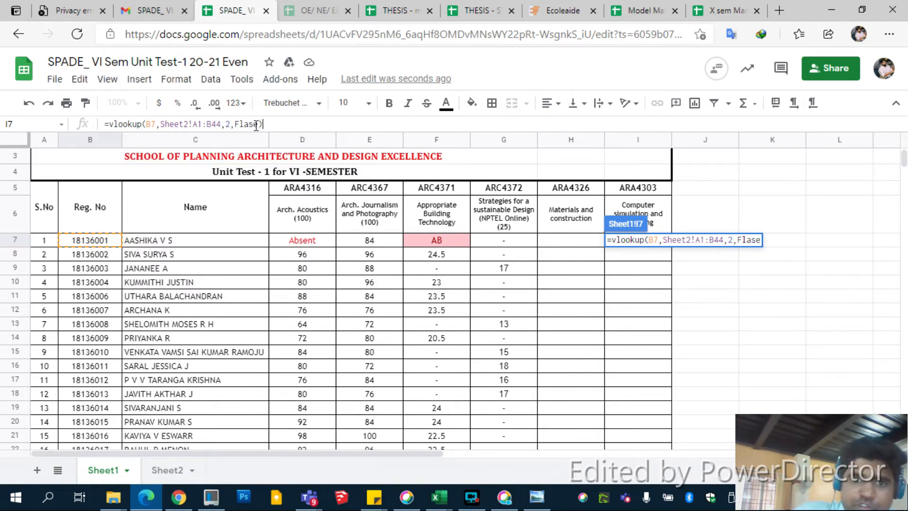
key("Return")
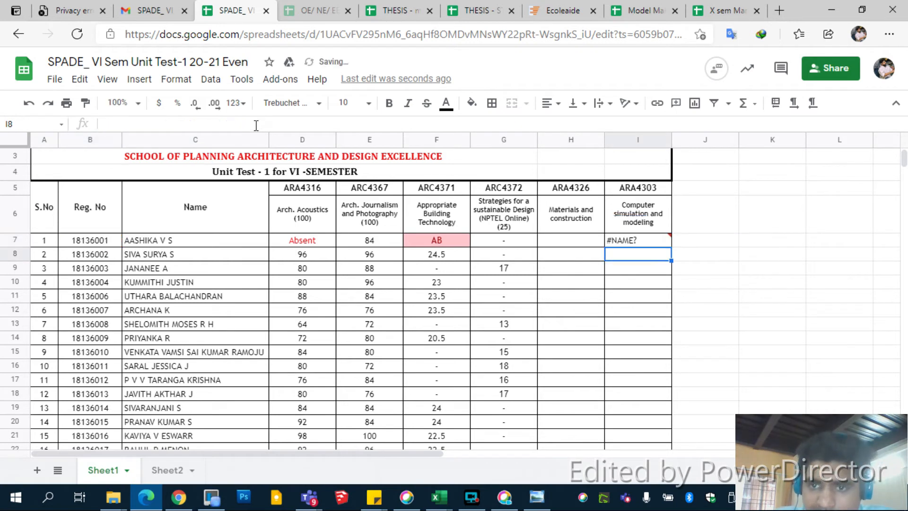
Step: Correct the last argument of the VLOOKUP formula in I7 to False
left_click(632, 244)
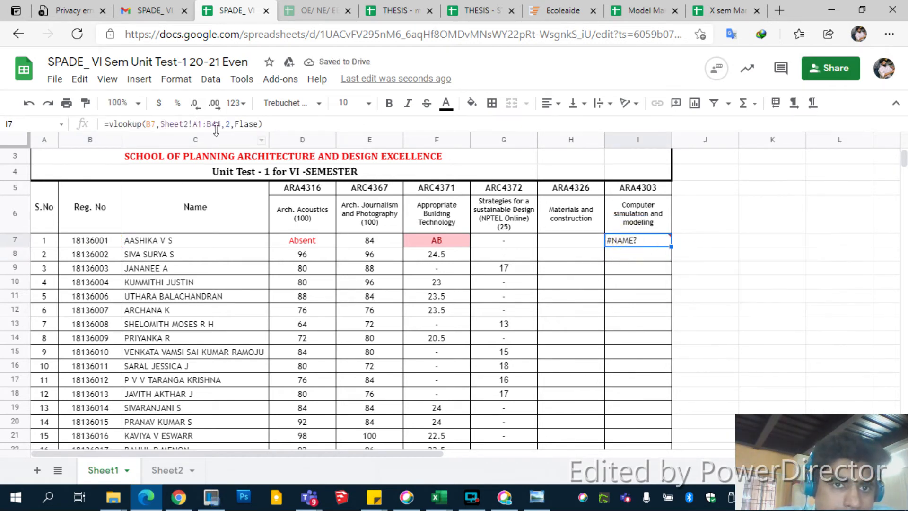
left_click(245, 123)
key("Home")
type("1")
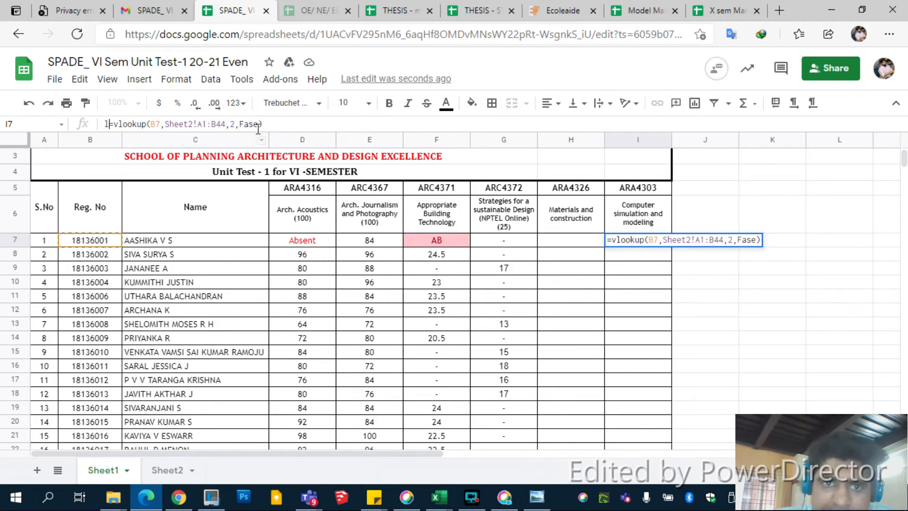
key("BackSpace")
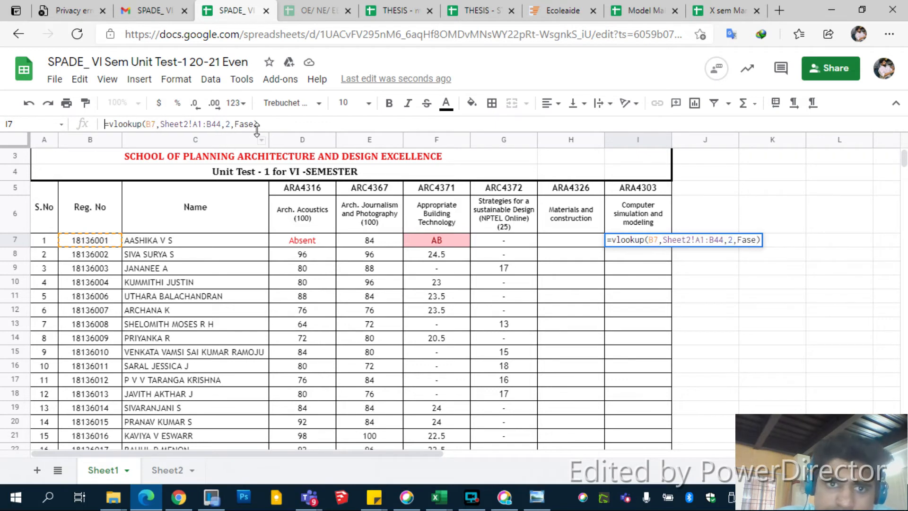
type("l")
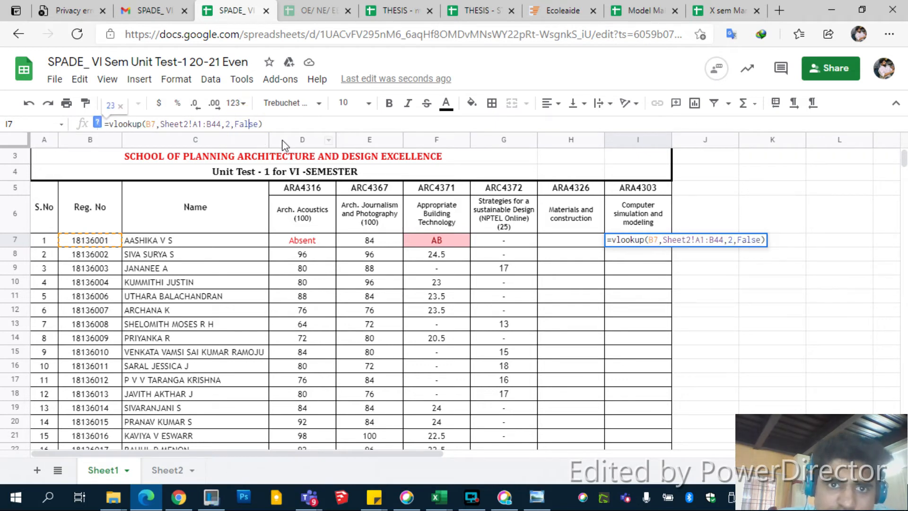
key("Return")
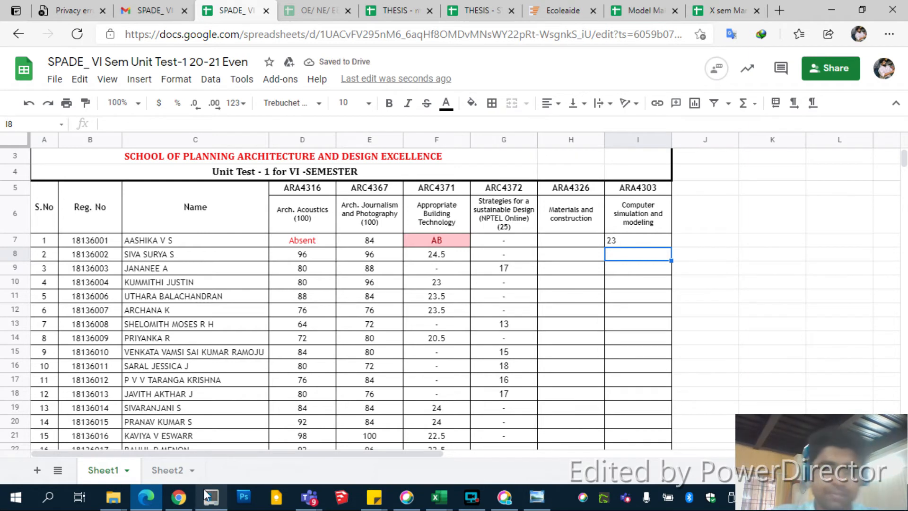
Step: Review the source marks on Sheet2 and fill the VLOOKUP formula on Sheet1 from I7 down to I51
key("ctrl+shift+Page_Down")
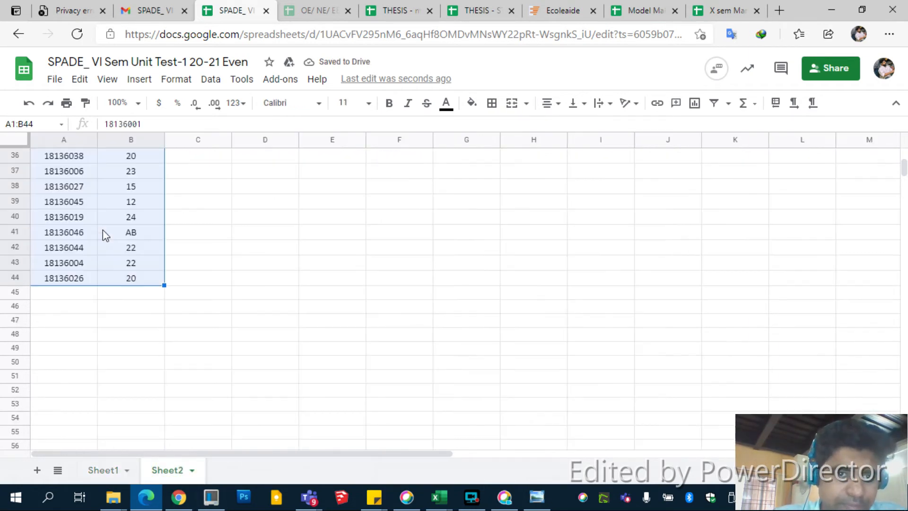
scroll(101, 236, "up", 10)
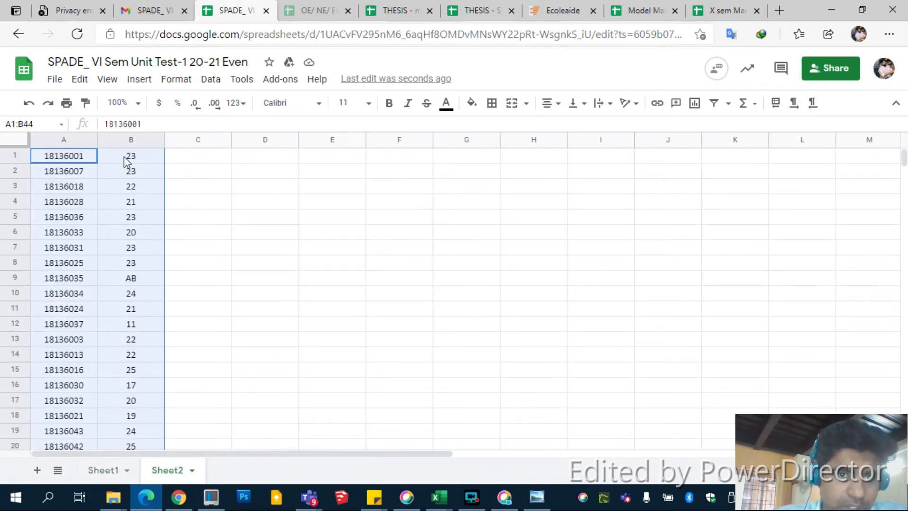
left_click(115, 470)
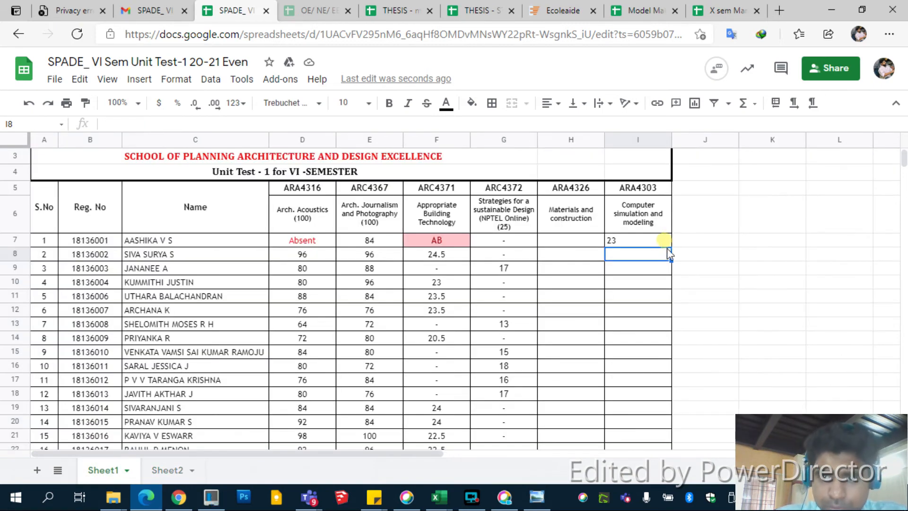
left_click(664, 242)
left_click_drag(671, 246, 639, 339)
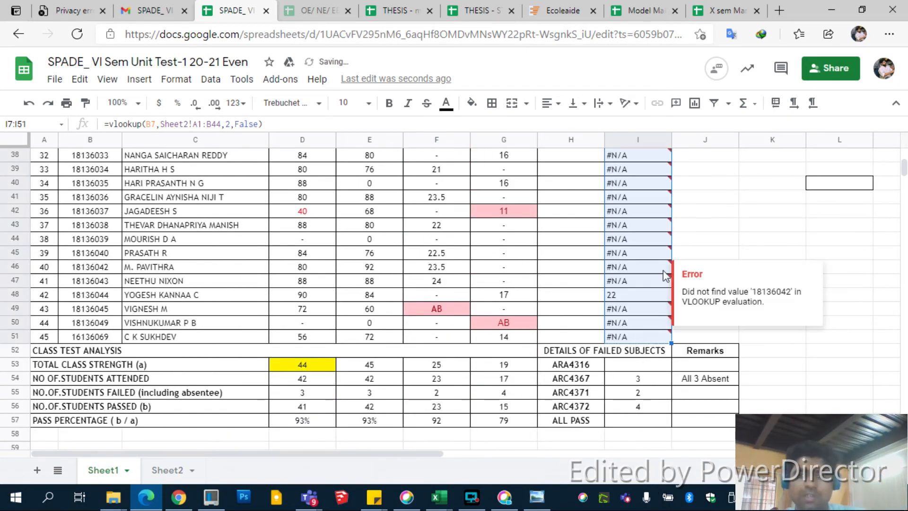
scroll(627, 275, "up", 12)
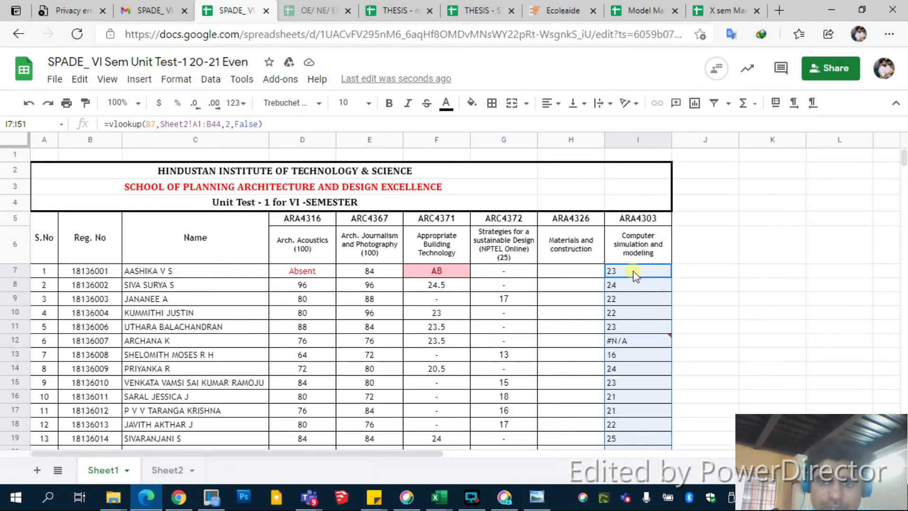
Step: Make the lookup range in I7's formula absolute as $A$1:$B$44 and fill the formula down to I51
left_click(632, 270)
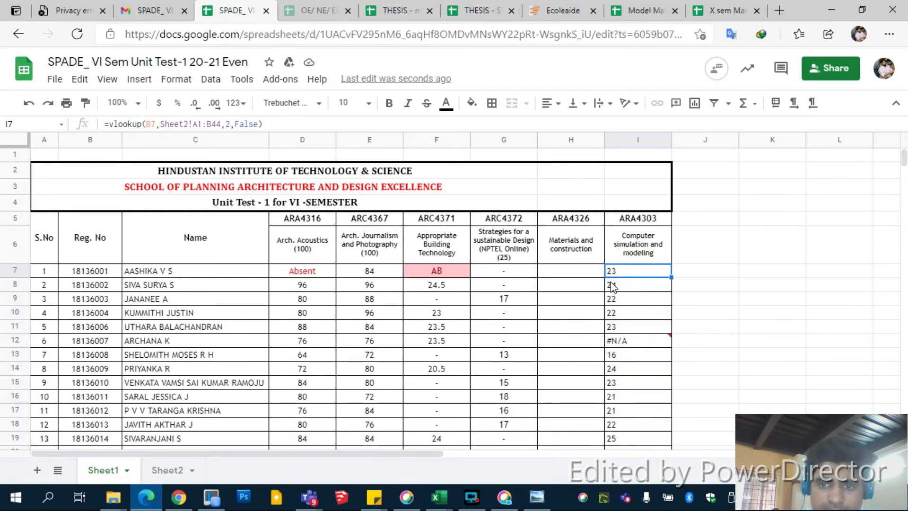
left_click(198, 124)
key("F4")
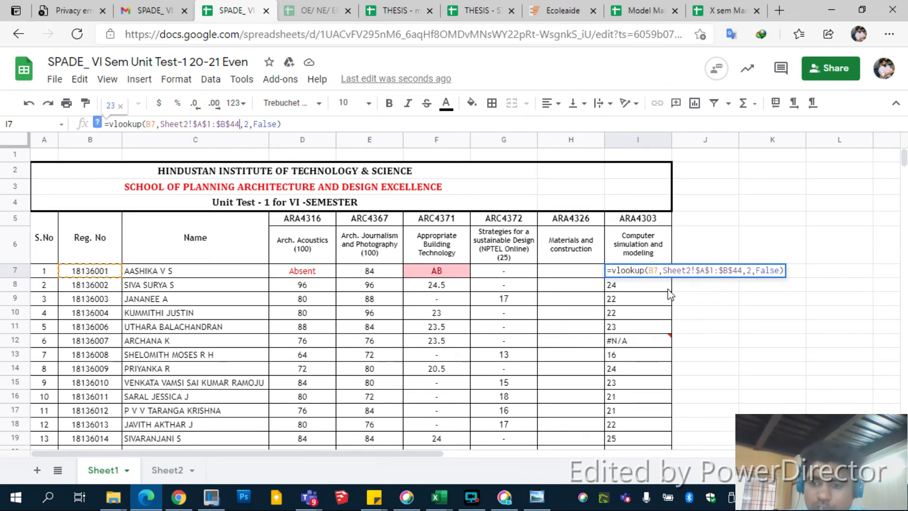
key("Return")
left_click(655, 274)
left_click_drag(671, 278, 653, 421)
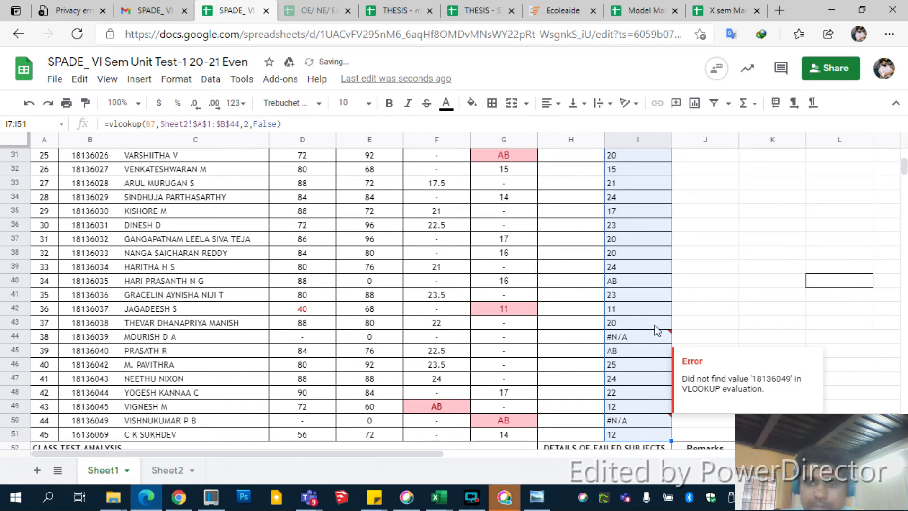
Step: Inspect the #N/A cells I44 and I50, and search Sheet2 for the last two digits of the registration number in B50
left_click(635, 339)
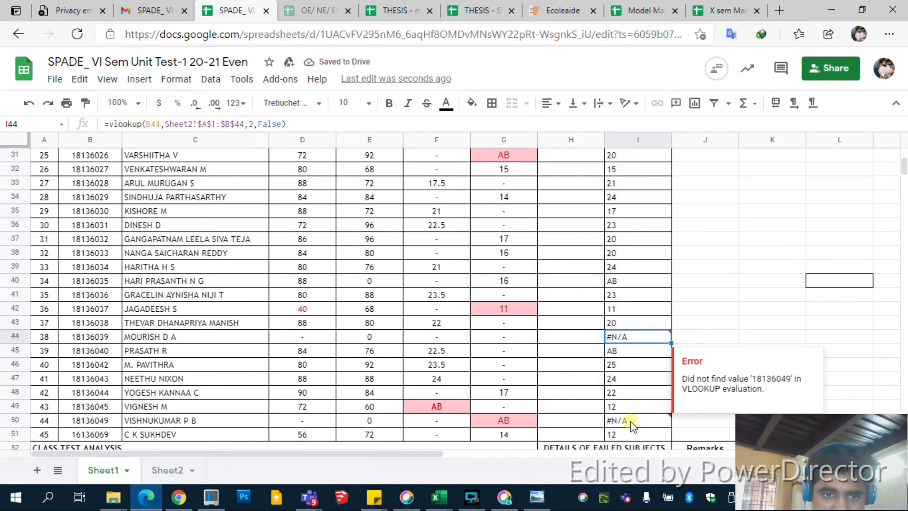
left_click(640, 424)
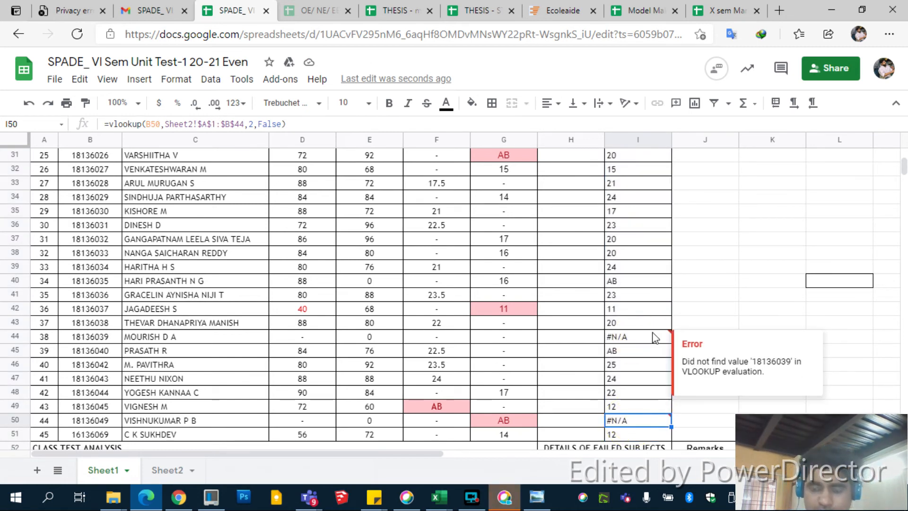
left_click(171, 468)
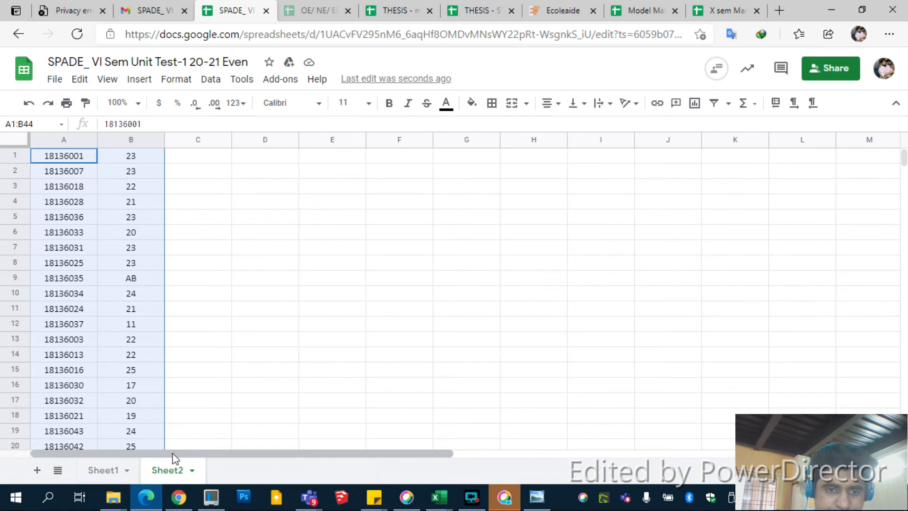
left_click(228, 365)
key("ctrl+f")
type("49")
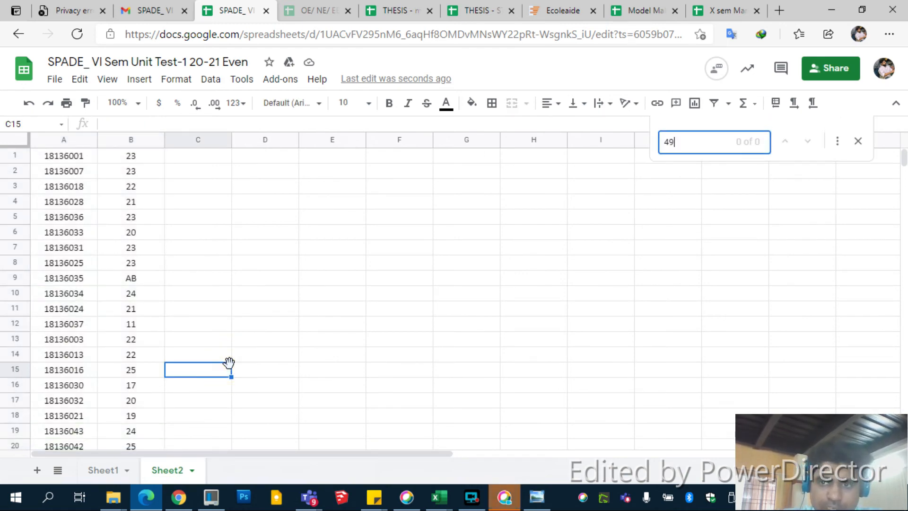
key("BackSpace")
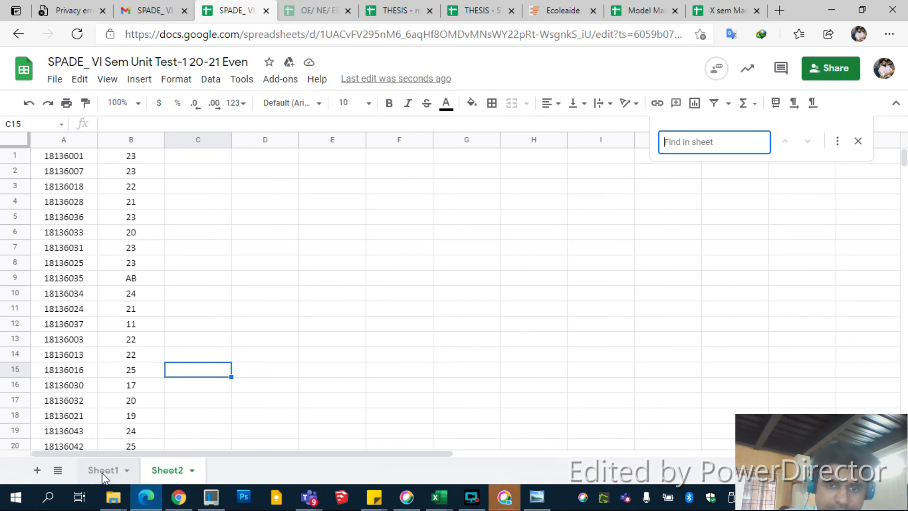
Step: Replace the #N/A formula in cell I44 of Sheet1 with 0
left_click(104, 470)
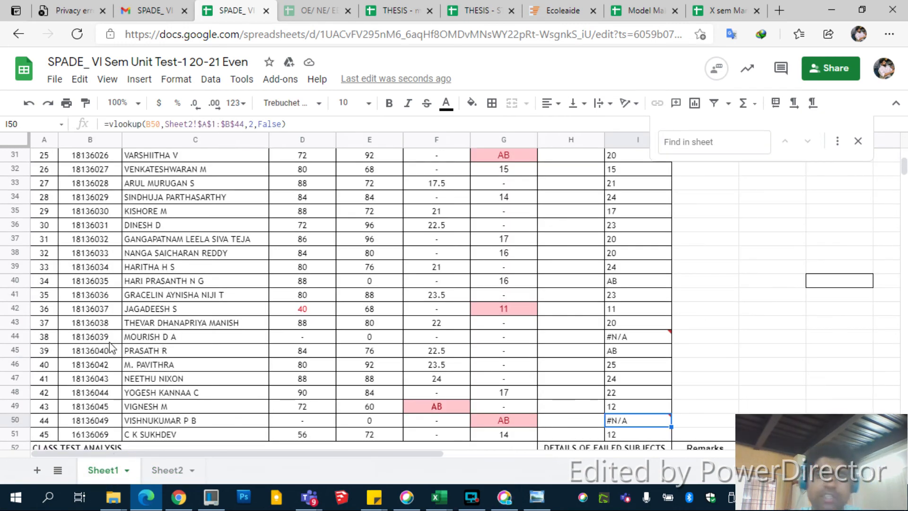
left_click(638, 338)
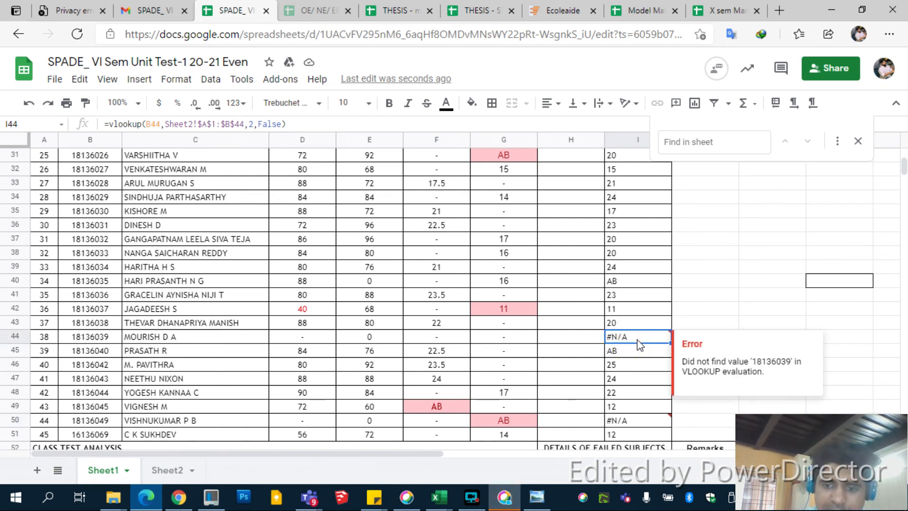
type("09")
key("BackSpace")
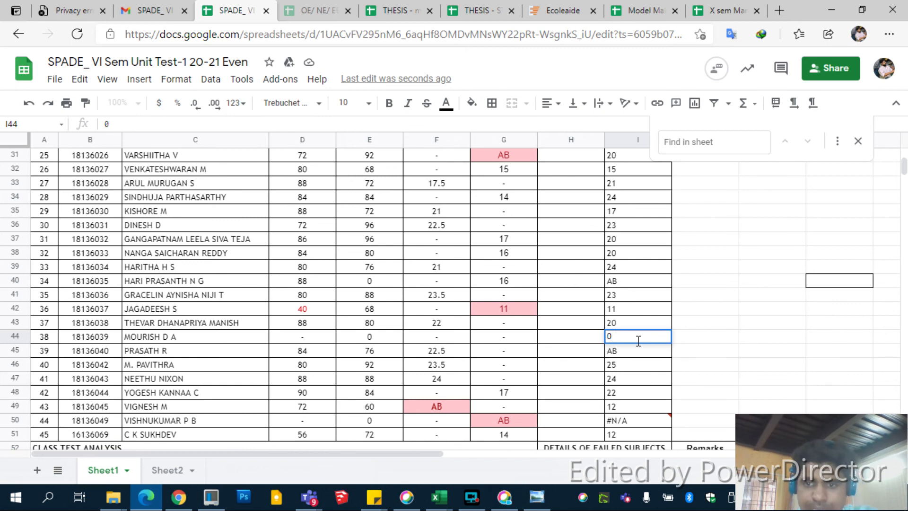
Step: Copy the AB entry from G50 and paste it over the #N/A in I50
left_click(514, 418)
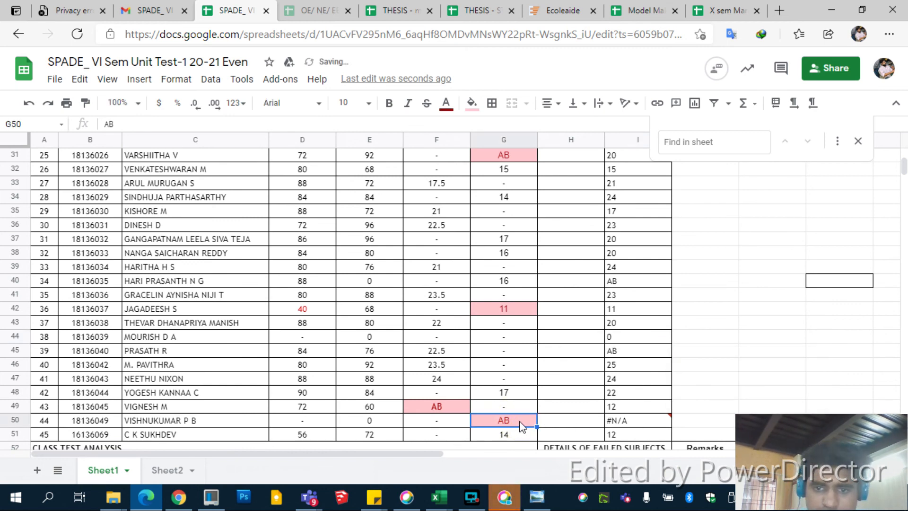
key("ctrl+c")
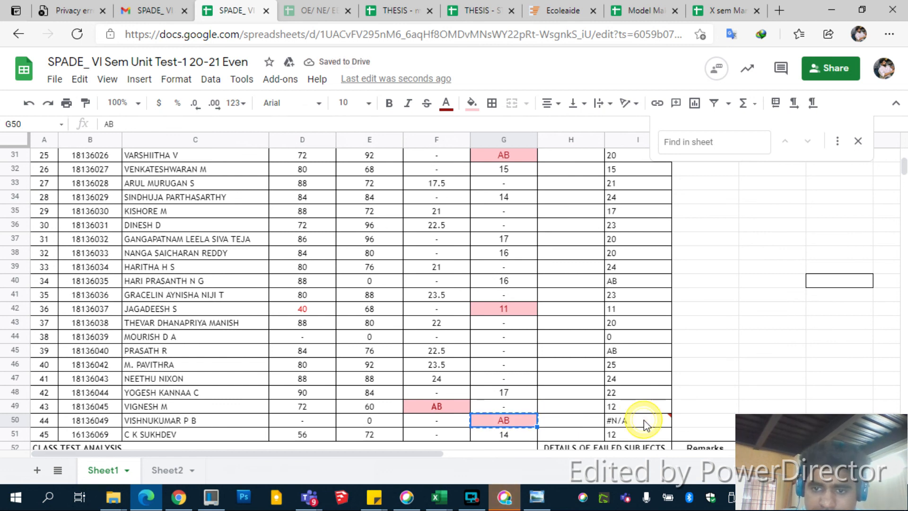
left_click(638, 420)
key("ctrl+v")
left_click(476, 503)
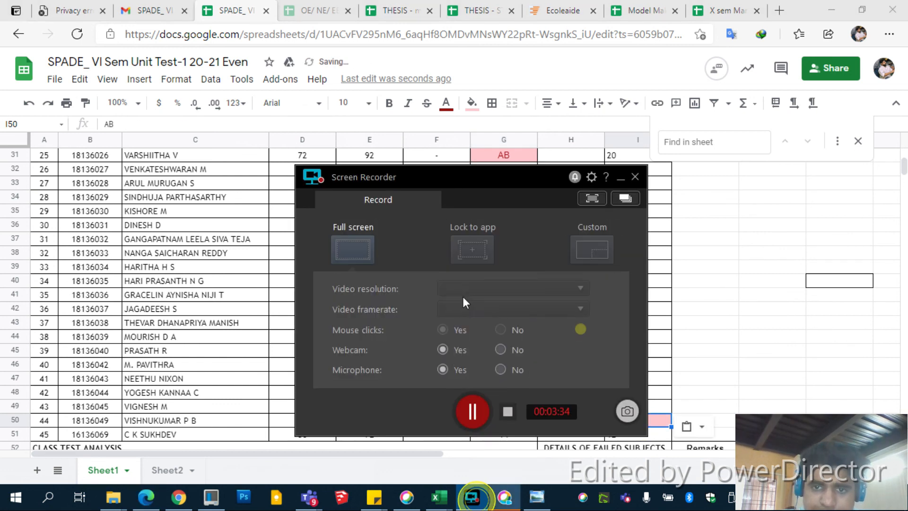
left_click(514, 415)
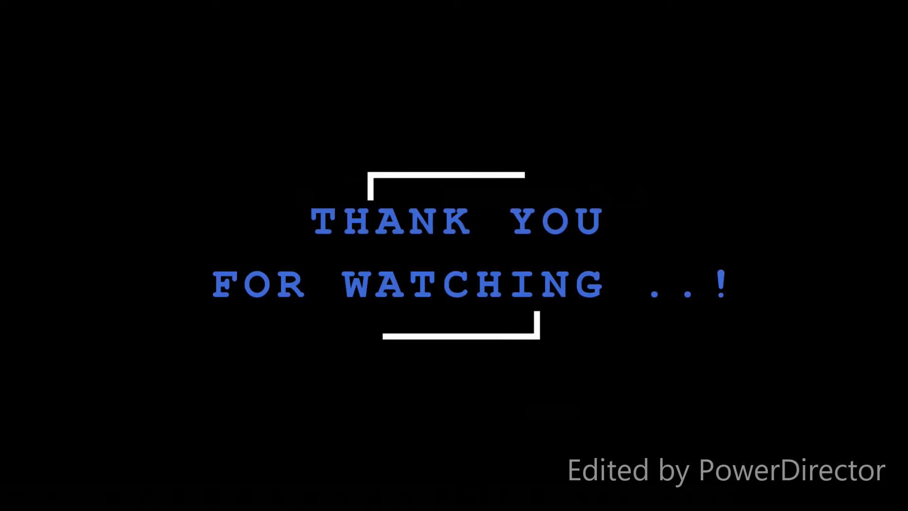